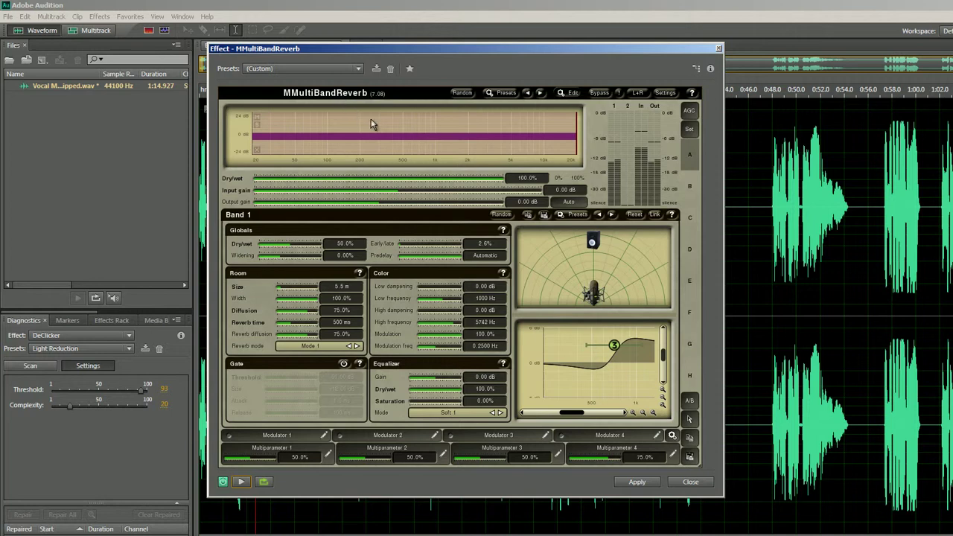
Load the Studio preset from the Small rooms folder into MMultiBandReverb.
left_click(506, 93)
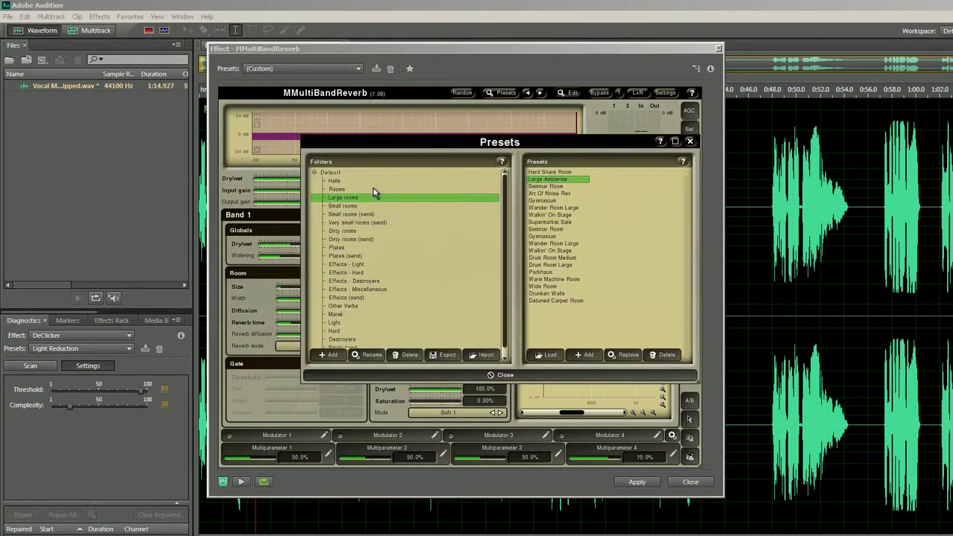
left_click(345, 206)
left_click(534, 201)
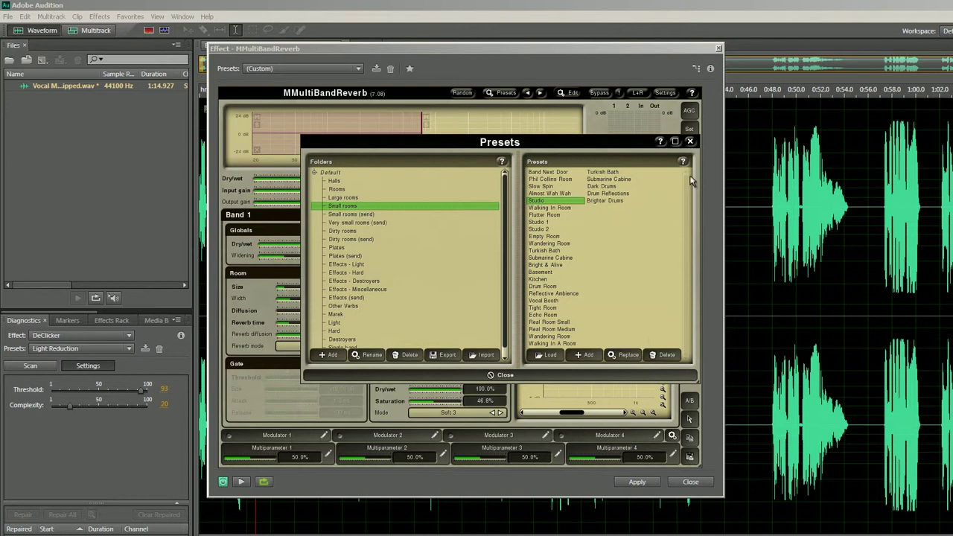
left_click(689, 142)
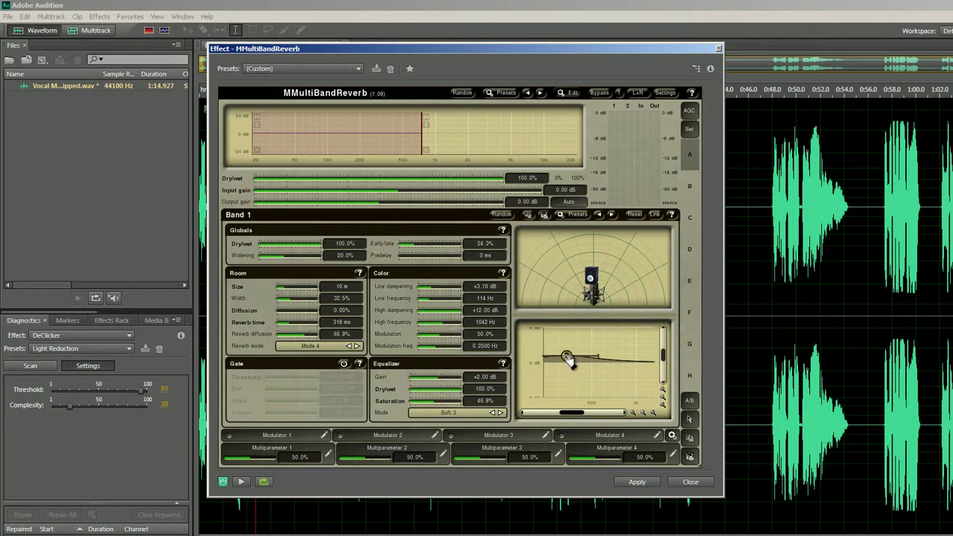
Try lowering point 2 of Band 1's equalizer curve into a midrange cut, and close the reverb without applying it.
left_click_drag(566, 356, 588, 382)
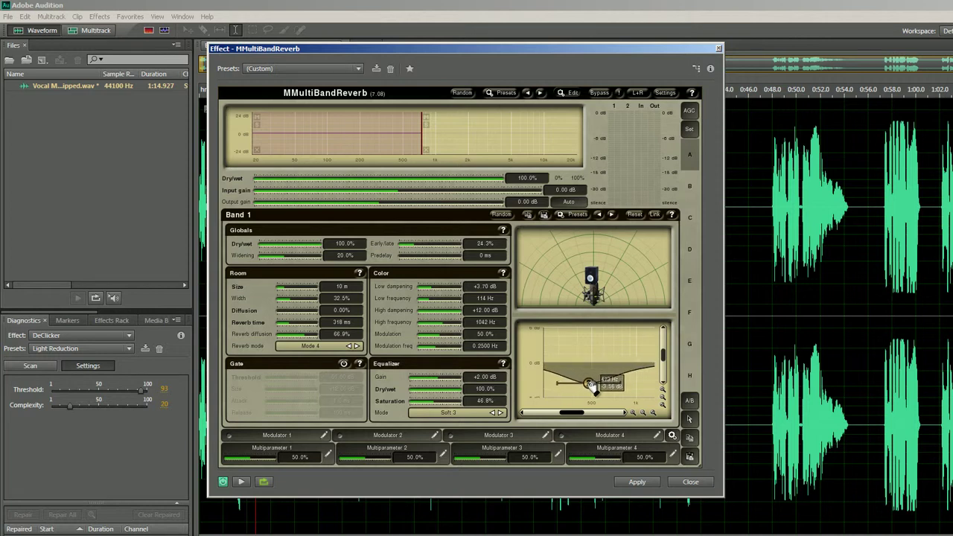
left_click(662, 406)
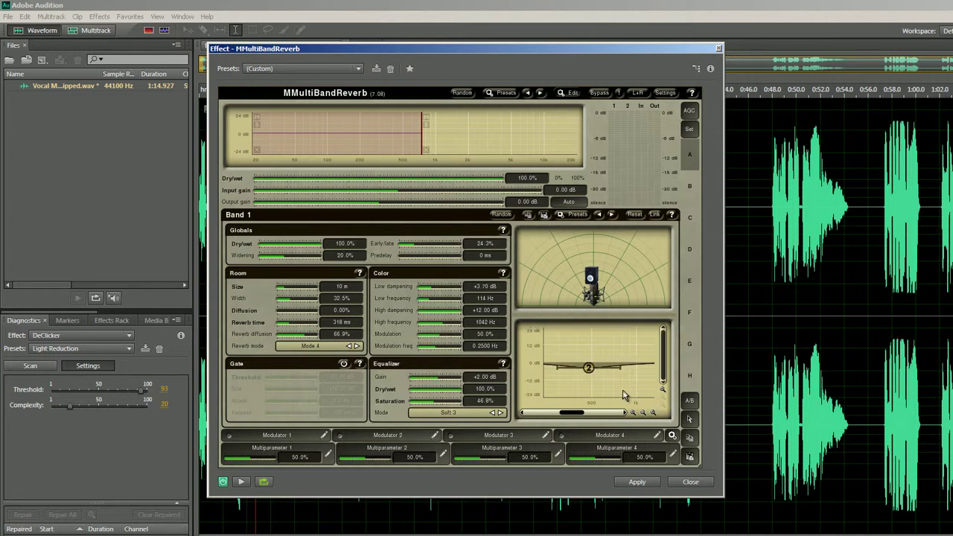
scroll(593, 377, "down", 2)
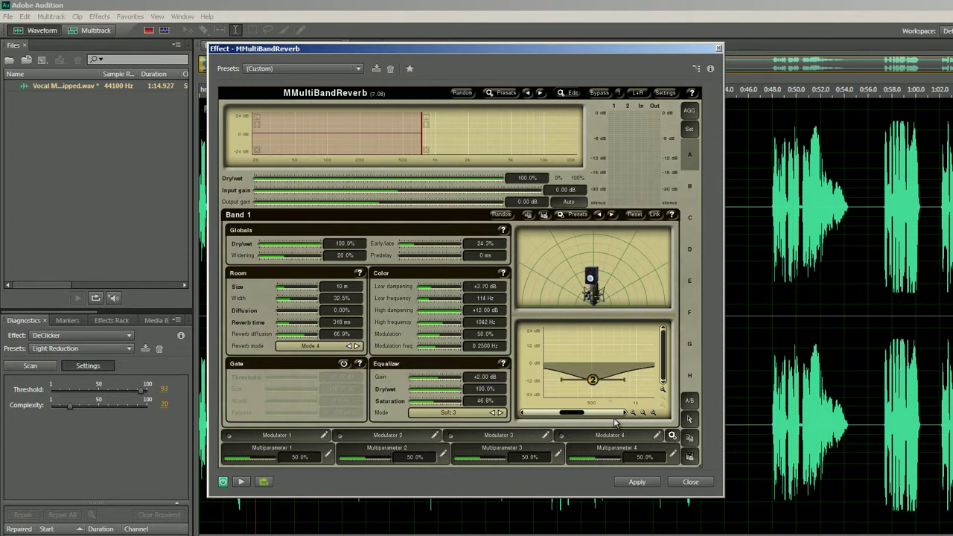
left_click_drag(577, 419, 570, 417)
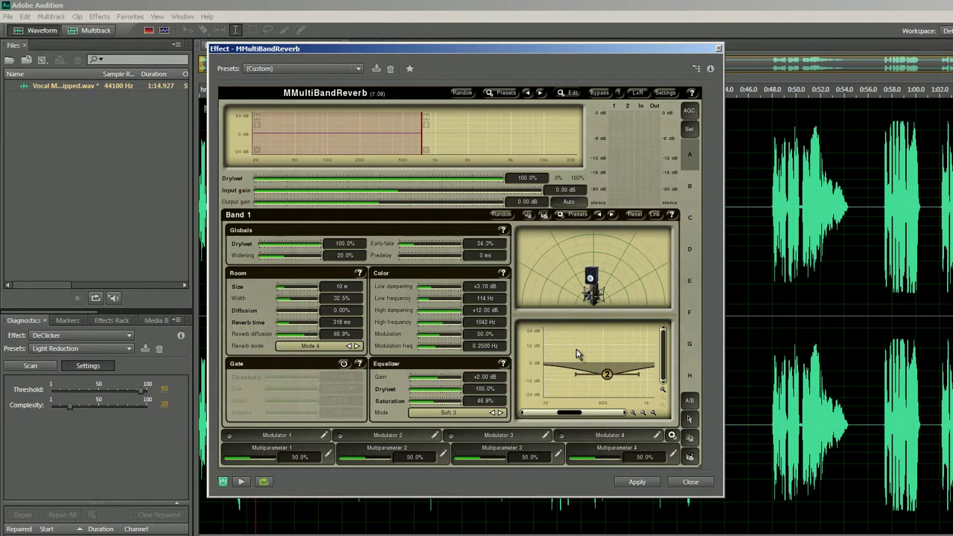
left_click(691, 482)
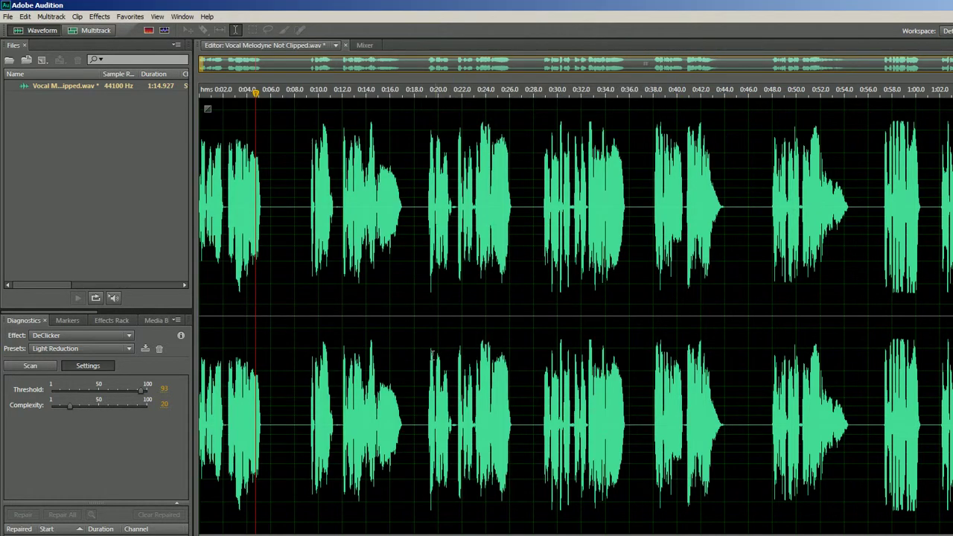
Return the playhead to the start of the vocal file and open the Frequency Band Splitter.
key("Home")
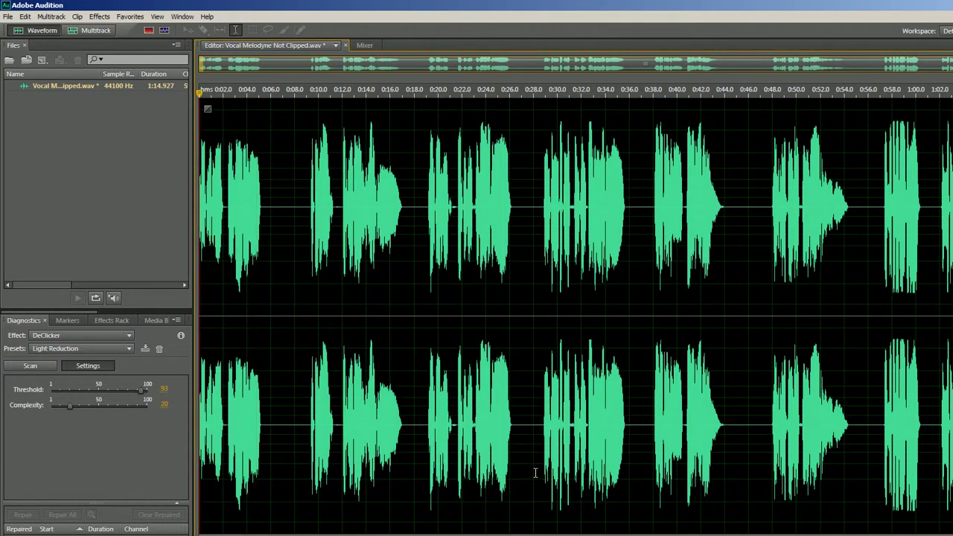
left_click(175, 202)
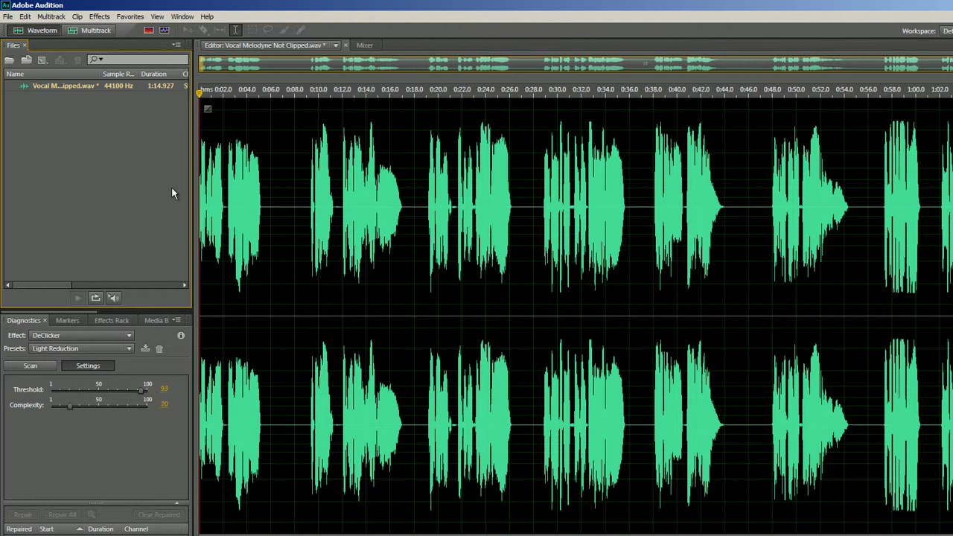
left_click(26, 18)
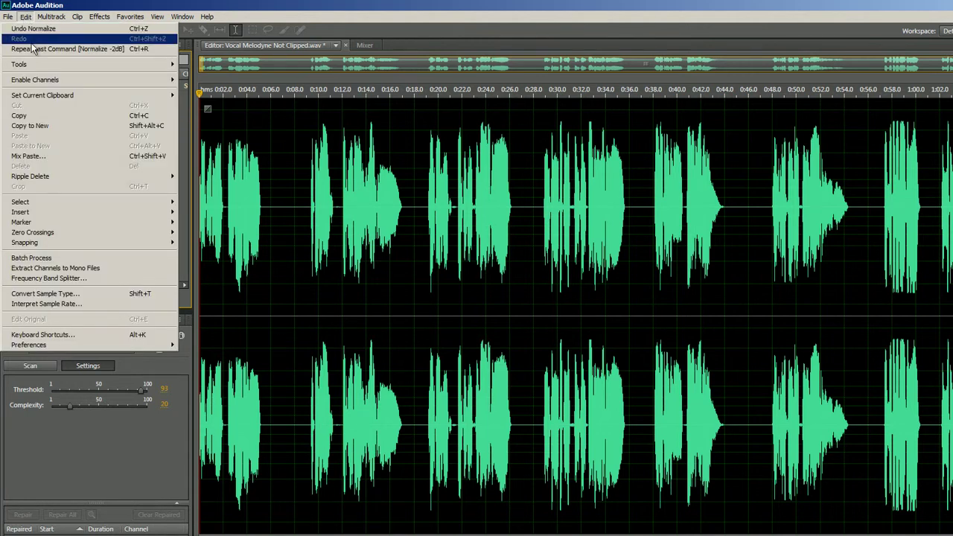
left_click(46, 278)
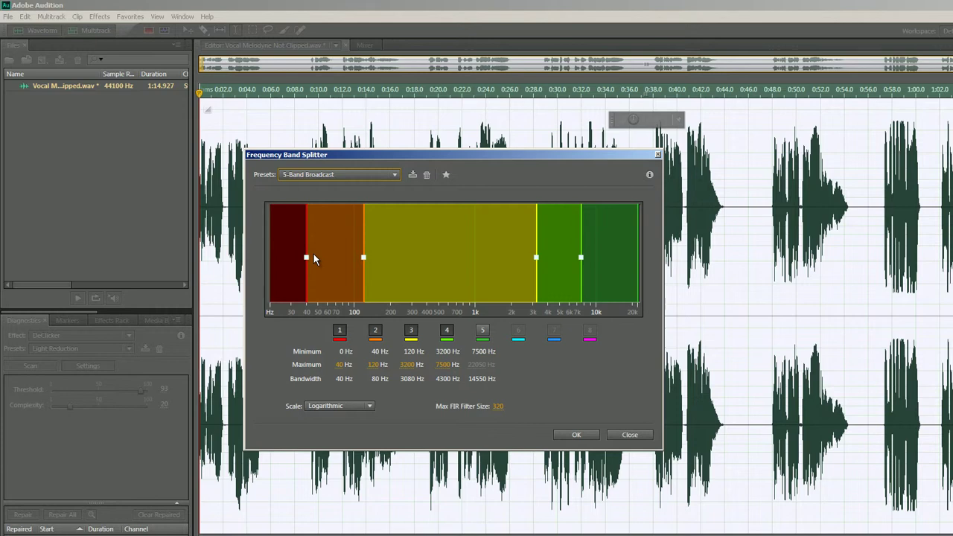
Try a first crossover of 45 Hz, and preview the 3-Band Pop/Rock and 4-Band Sub/Mid Control presets.
mouse_move(306, 258)
left_mouse_down()
mouse_move(323, 258)
mouse_move(314, 258)
left_mouse_up()
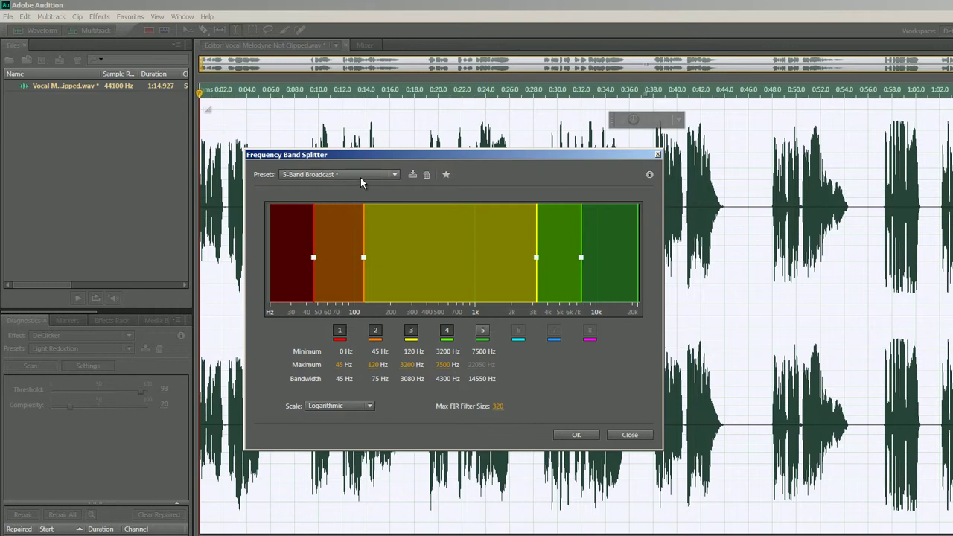
left_click(394, 176)
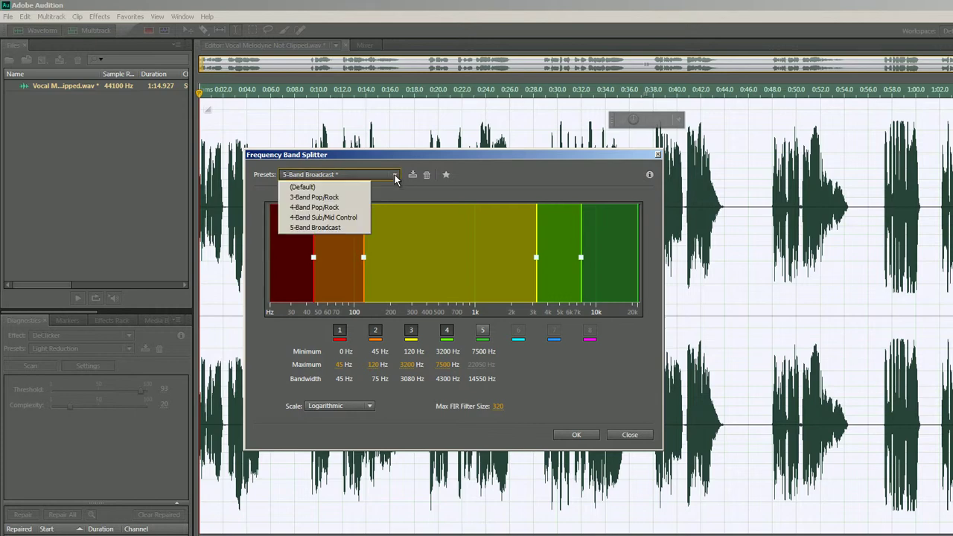
left_click(337, 198)
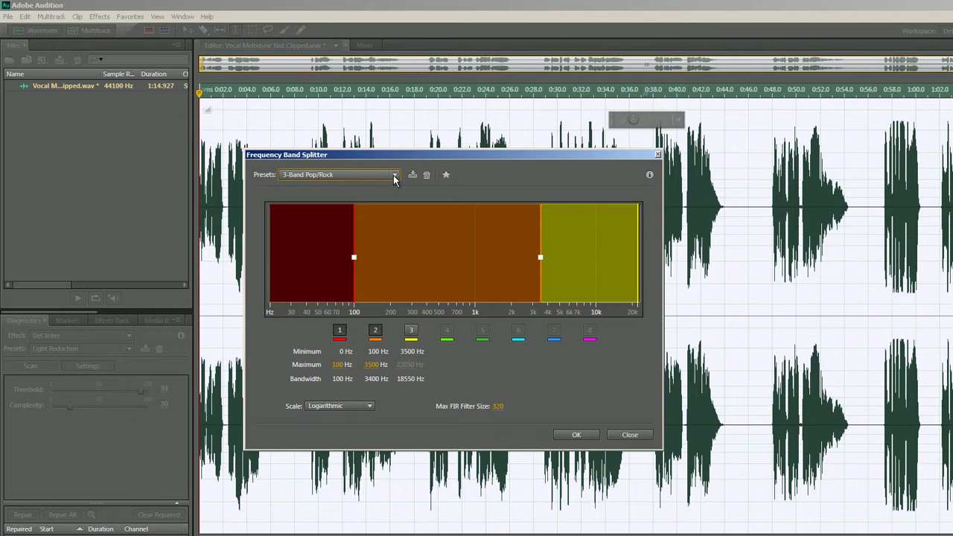
left_click(394, 176)
left_click(331, 217)
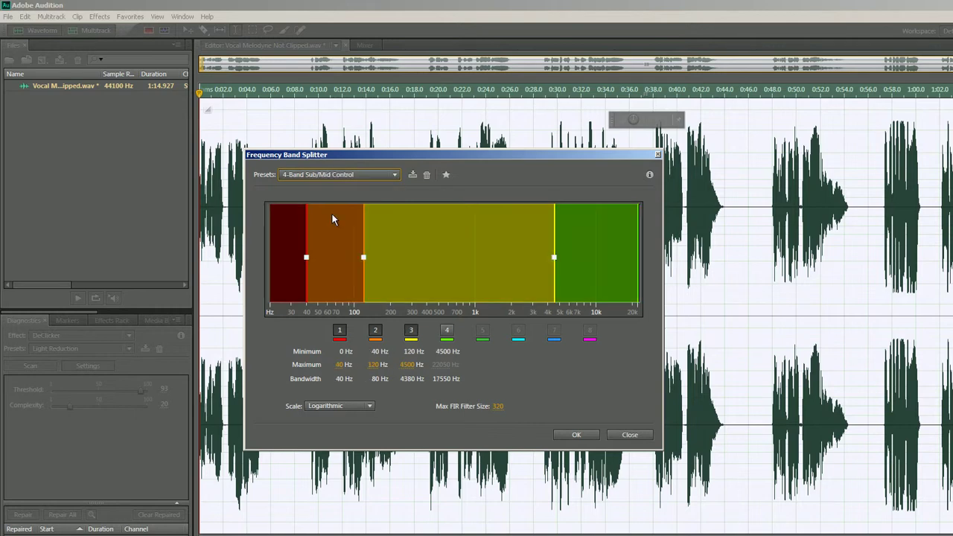
Split the vocal using the 5-Band Broadcast preset with its crossovers moved to 41, 127, 2409 and 8305 Hz.
left_click(394, 174)
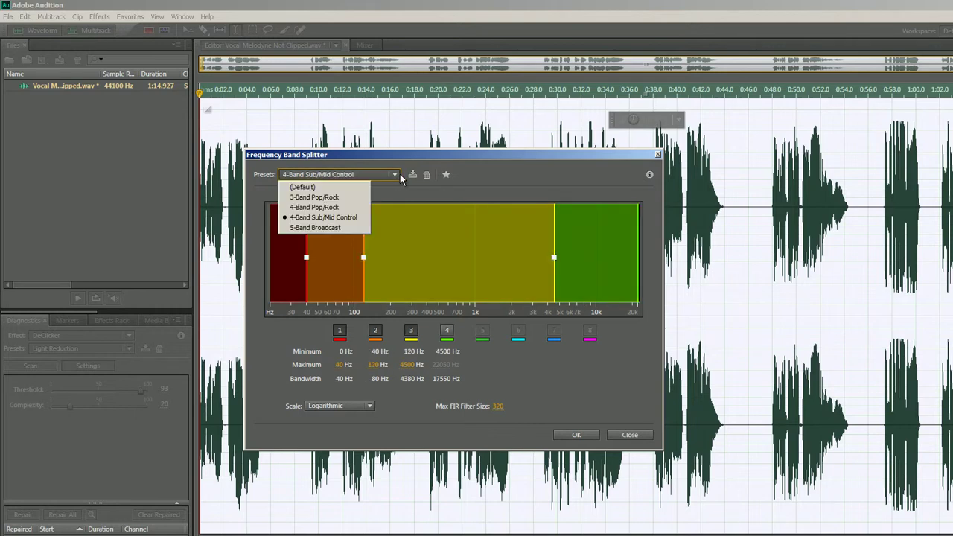
left_click(324, 228)
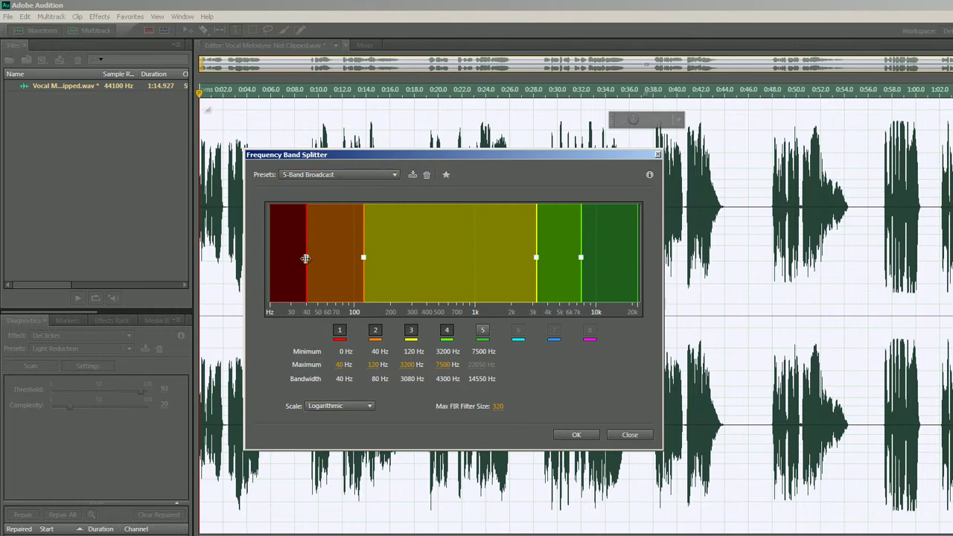
left_click_drag(305, 258, 367, 257)
left_click_drag(536, 257, 521, 258)
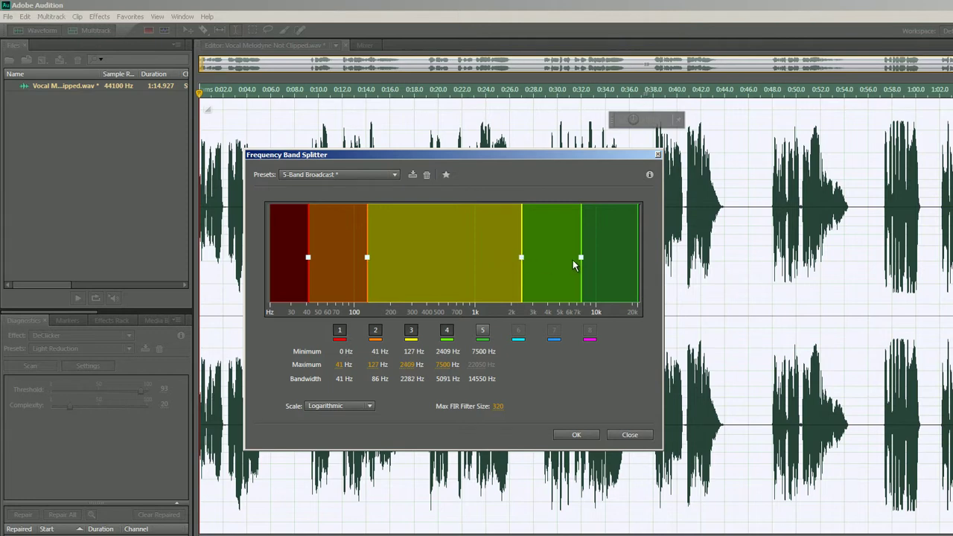
left_click_drag(581, 255, 587, 257)
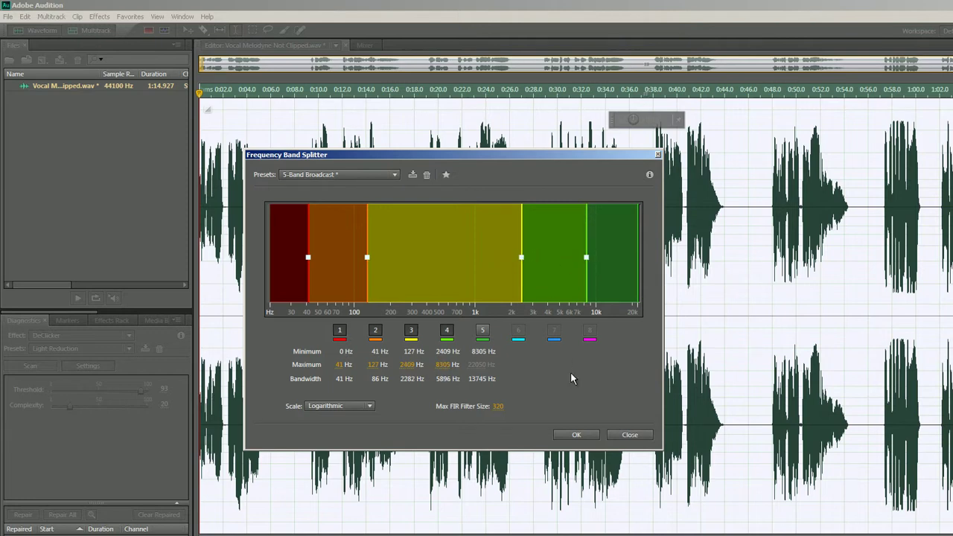
left_click(579, 435)
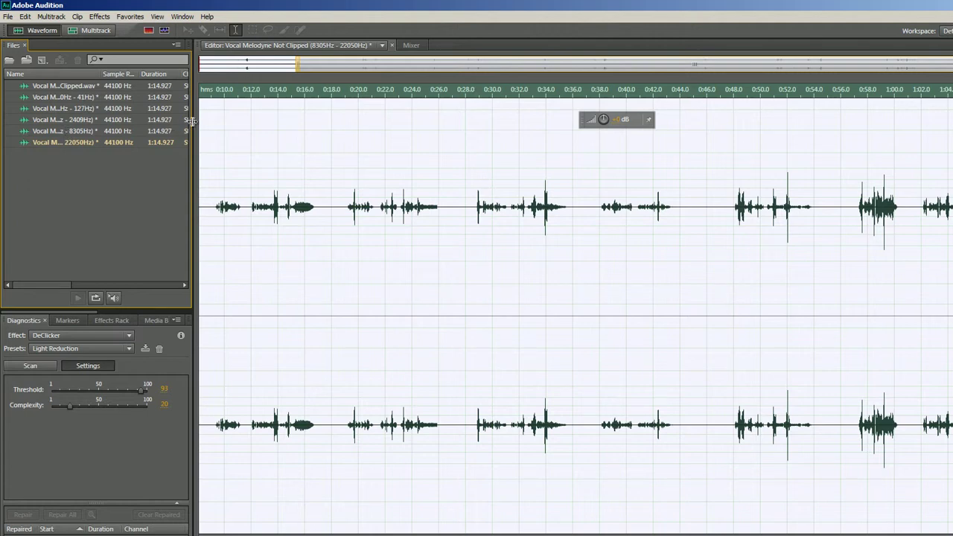
Widen the Files panel and its Name column to fit the full file names, and open the 2409Hz - 8305Hz band file.
left_click_drag(196, 126, 293, 131)
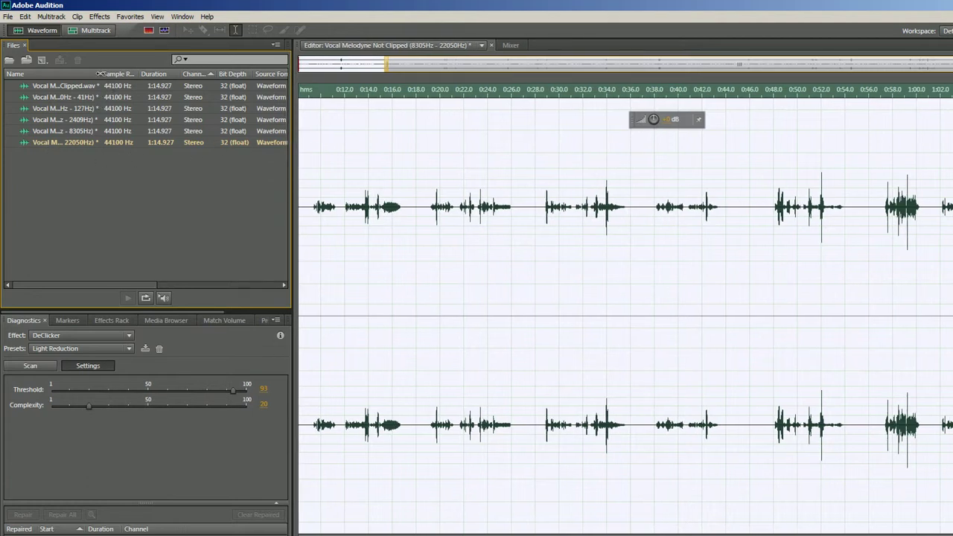
left_click_drag(102, 74, 217, 72)
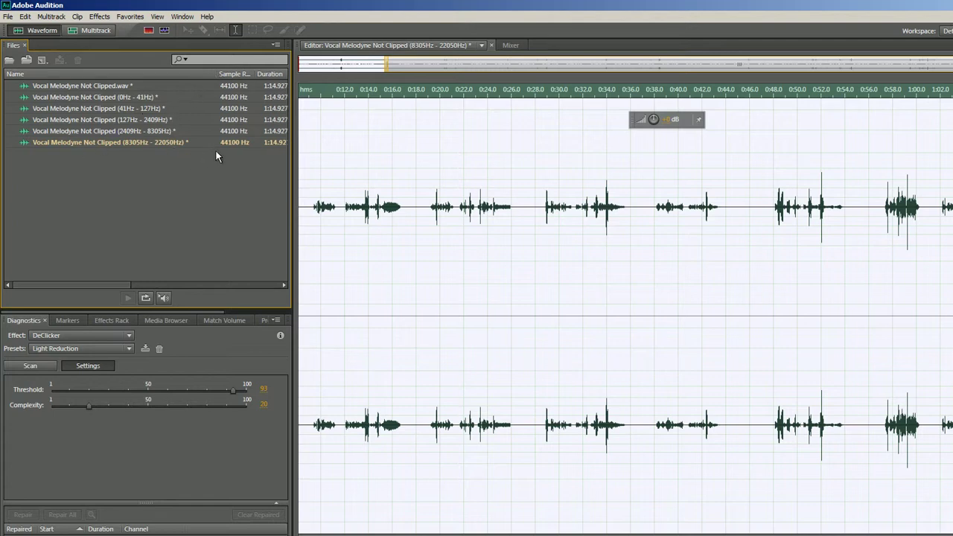
left_click(154, 134)
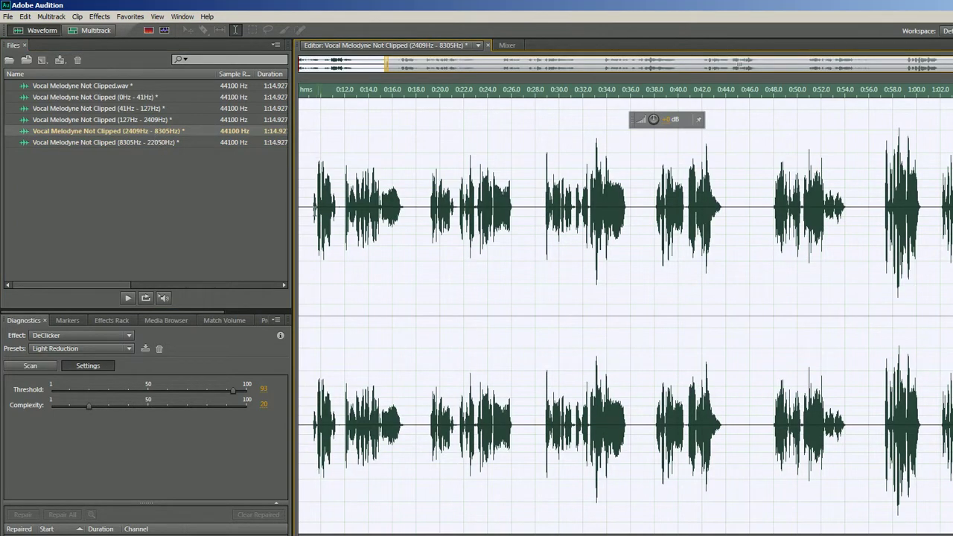
Play the opening of the band file, and clear the selection by placing the playhead at about 0:10.
key("space")
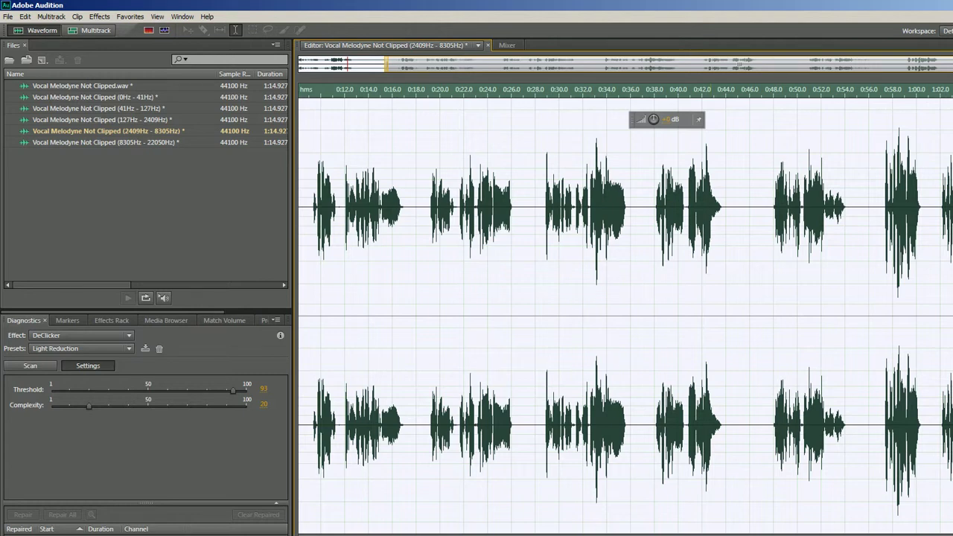
scroll(821, 124, "down", 1)
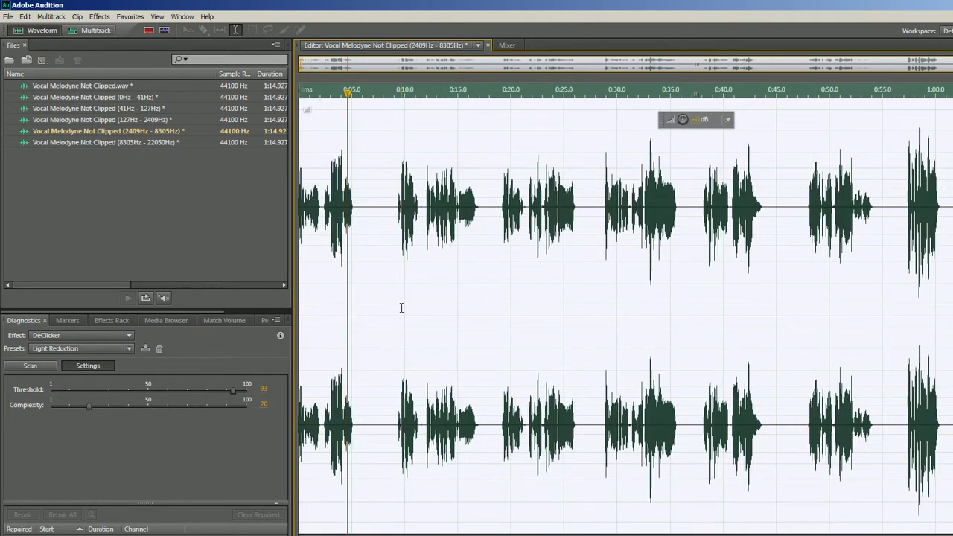
left_click(401, 307)
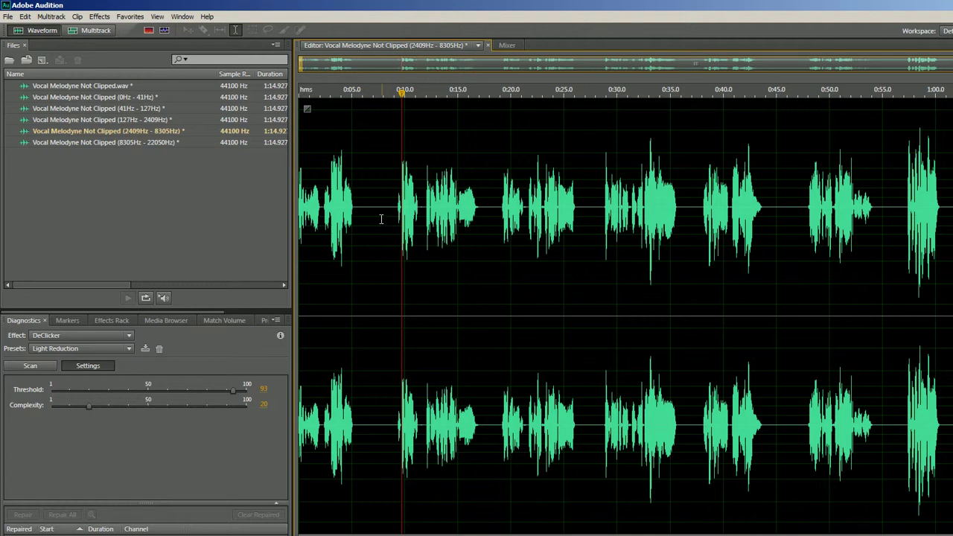
Open Studio Reverb for the 2409Hz - 8305Hz band and load the Vocal Reverb (large) preset.
left_click(100, 17)
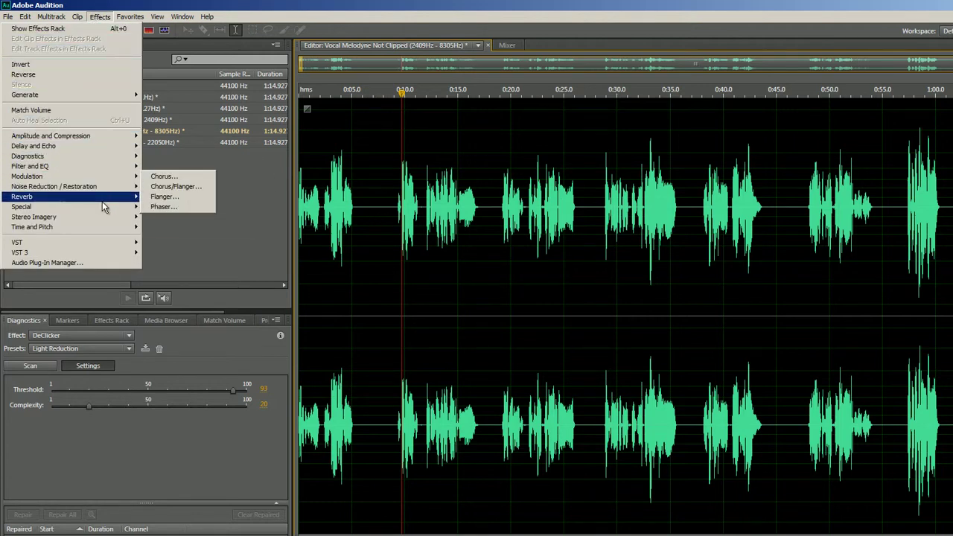
mouse_move(87, 252)
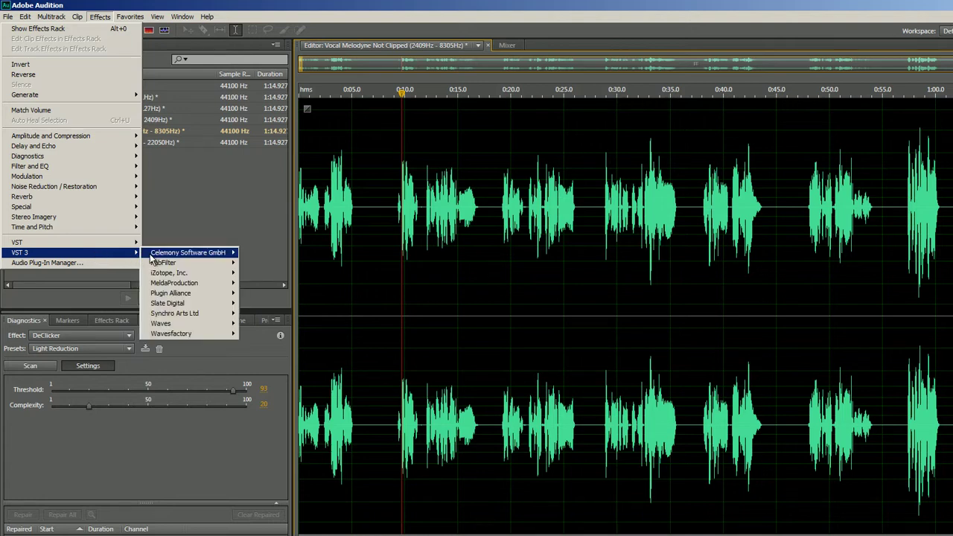
mouse_move(169, 286)
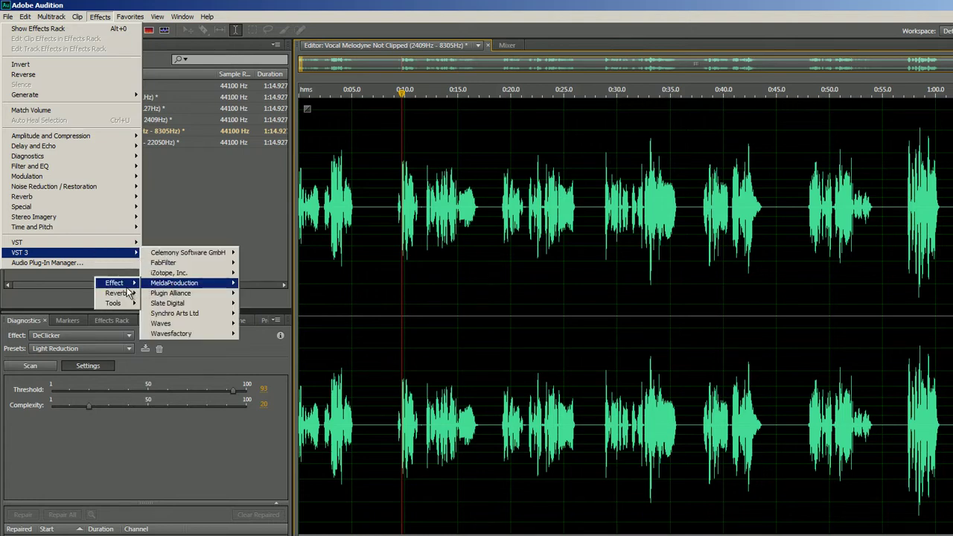
mouse_move(118, 294)
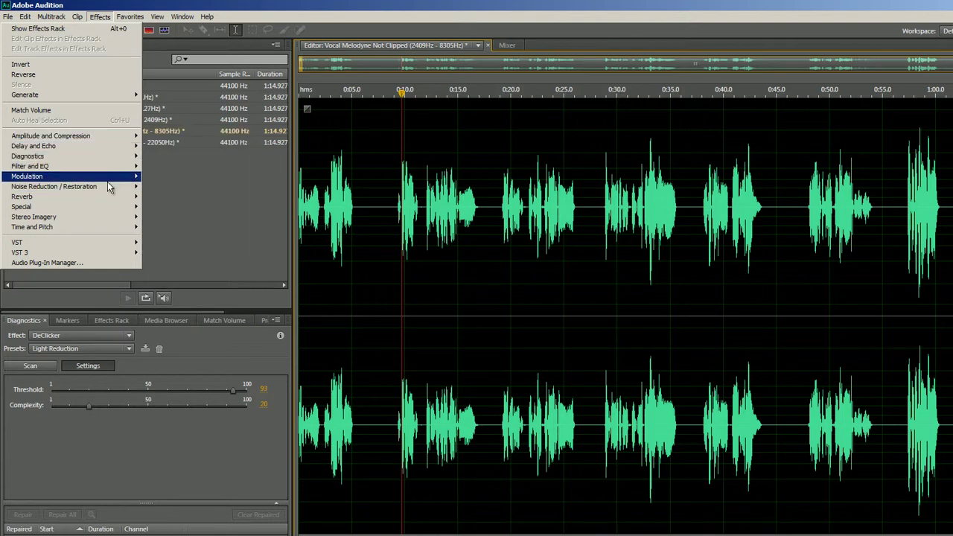
mouse_move(106, 205)
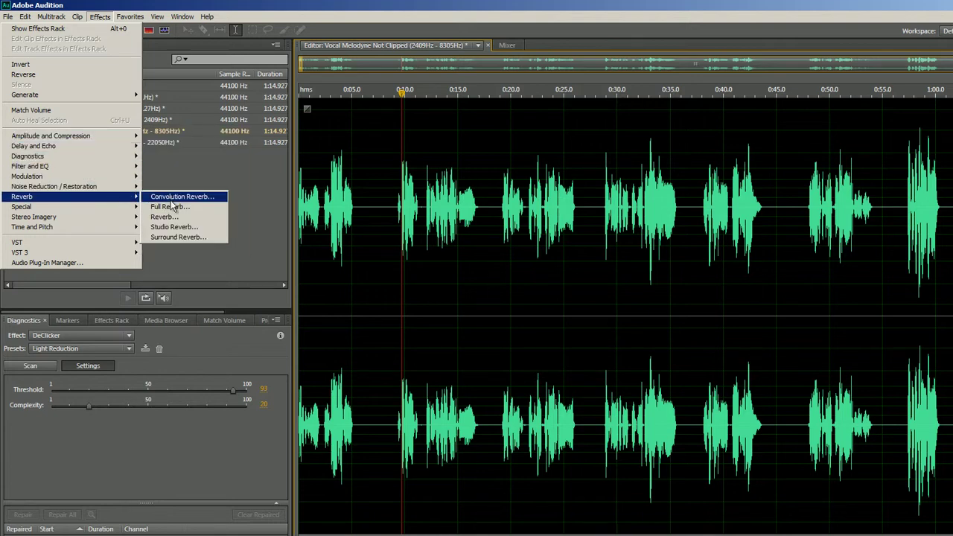
left_click(172, 227)
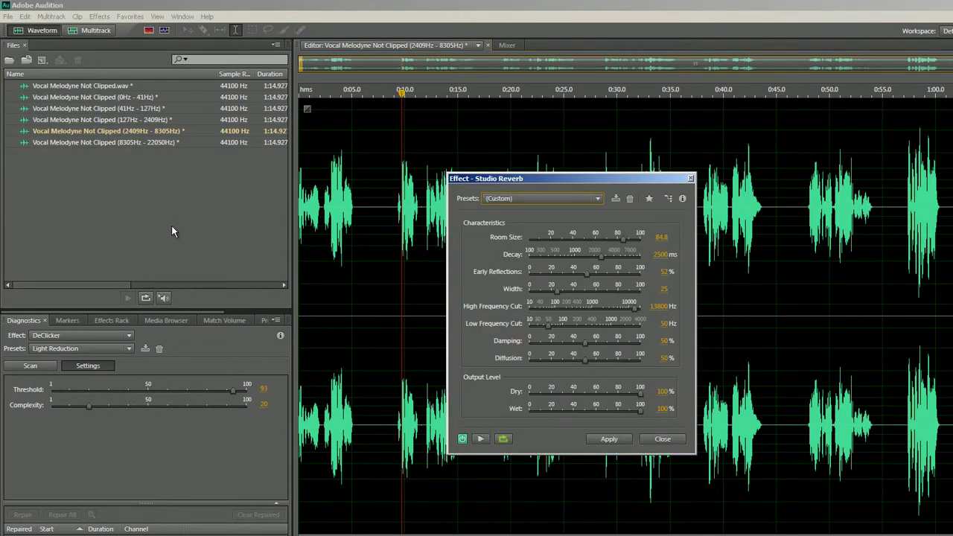
left_click(591, 198)
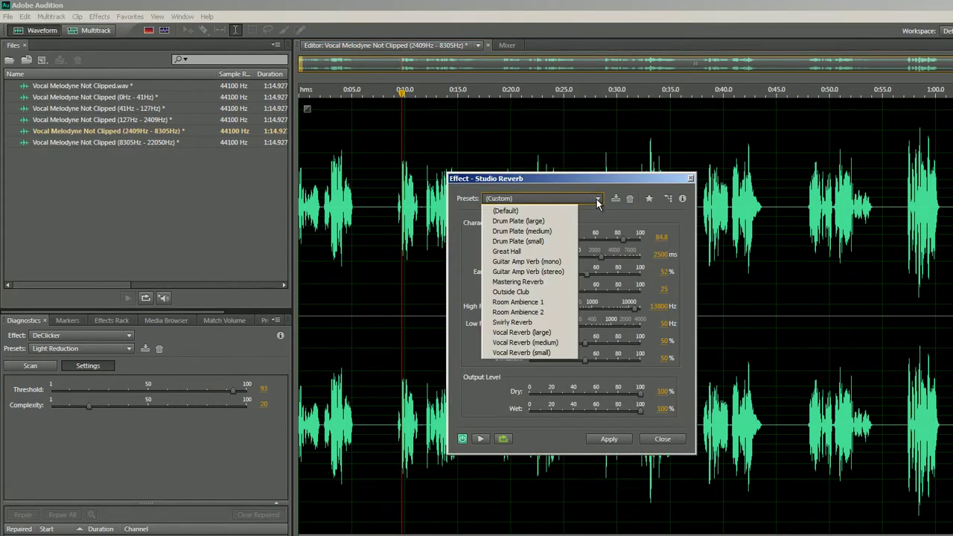
left_click(510, 335)
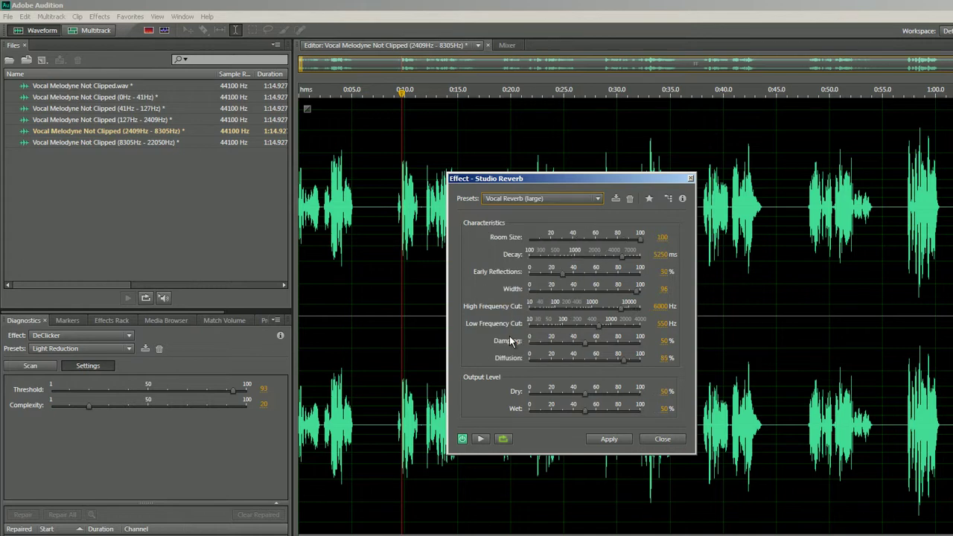
Apply the Studio Reverb to the 2409Hz - 8305Hz band file and play the processed audio.
left_click(609, 438)
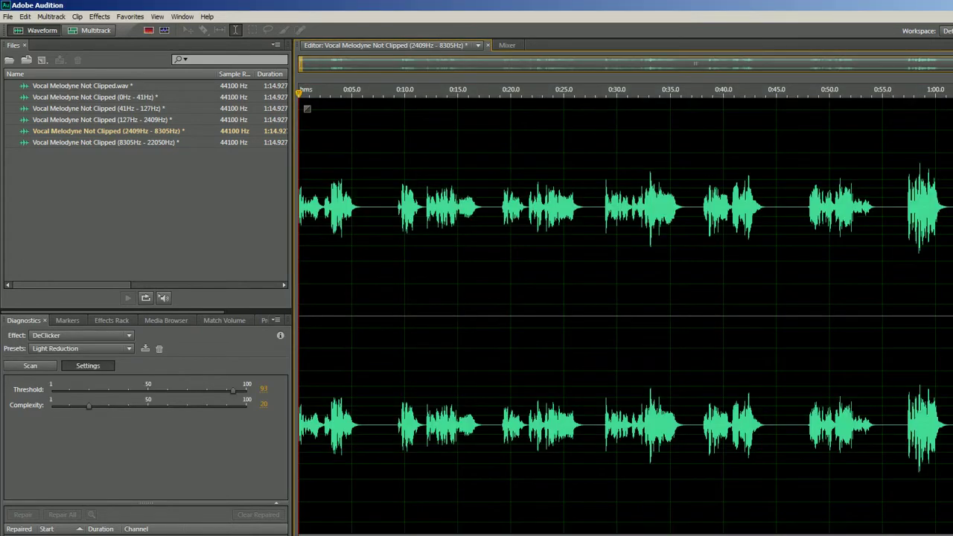
key("space")
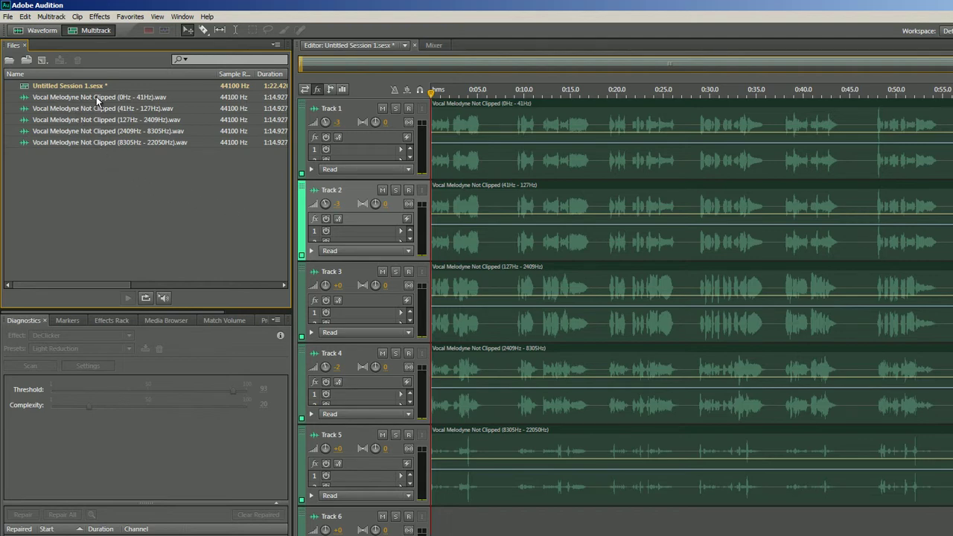
Solo Track 4 with the 2409Hz - 8305Hz band, play its opening seconds, and return the playhead to the start.
left_click(158, 131)
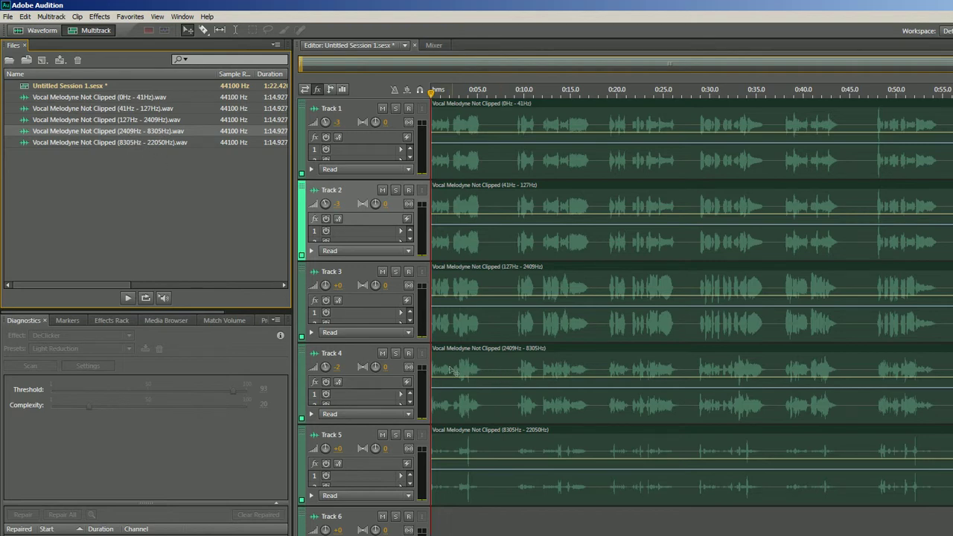
left_click(395, 353)
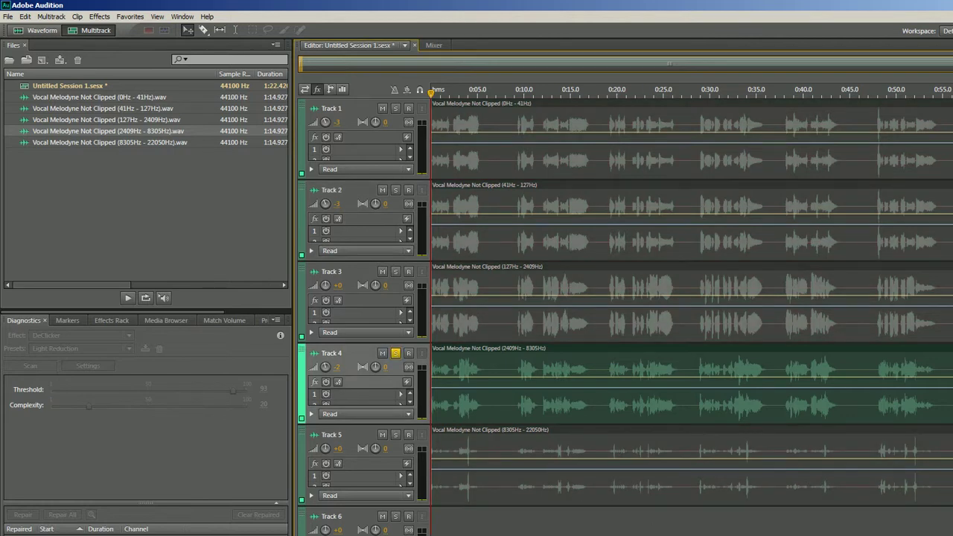
key("space")
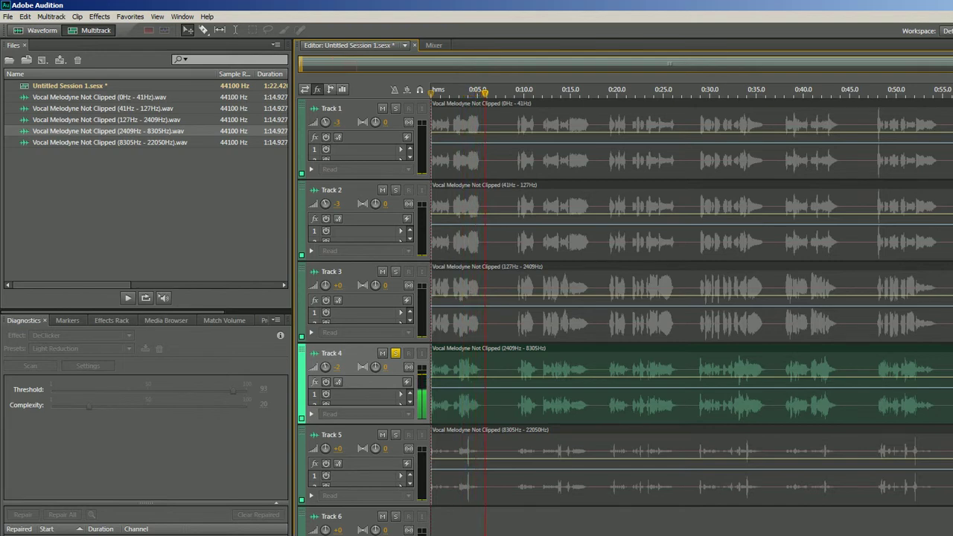
key("space")
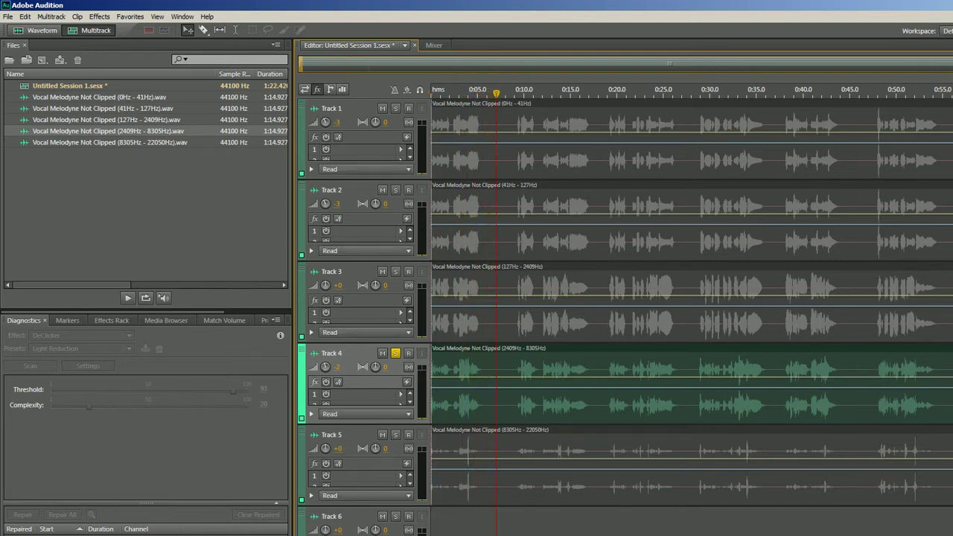
key("Home")
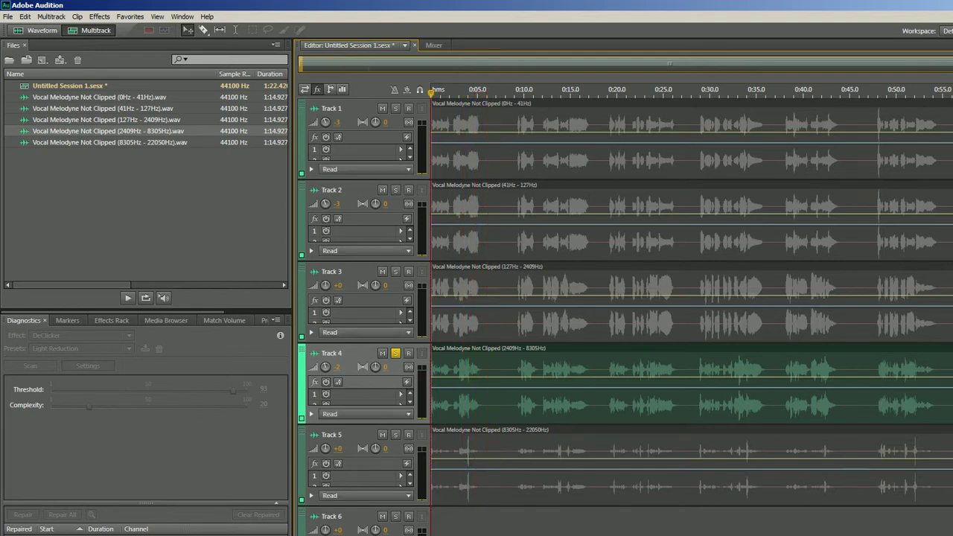
Turn off solo on Track 4, play the opening of all five bands together, and return the playhead to the start.
left_click(395, 354)
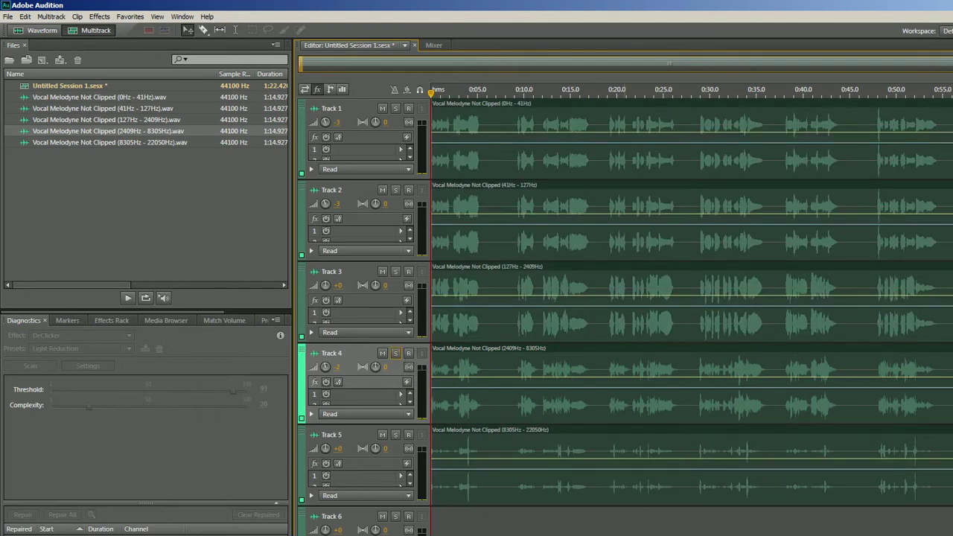
key("space")
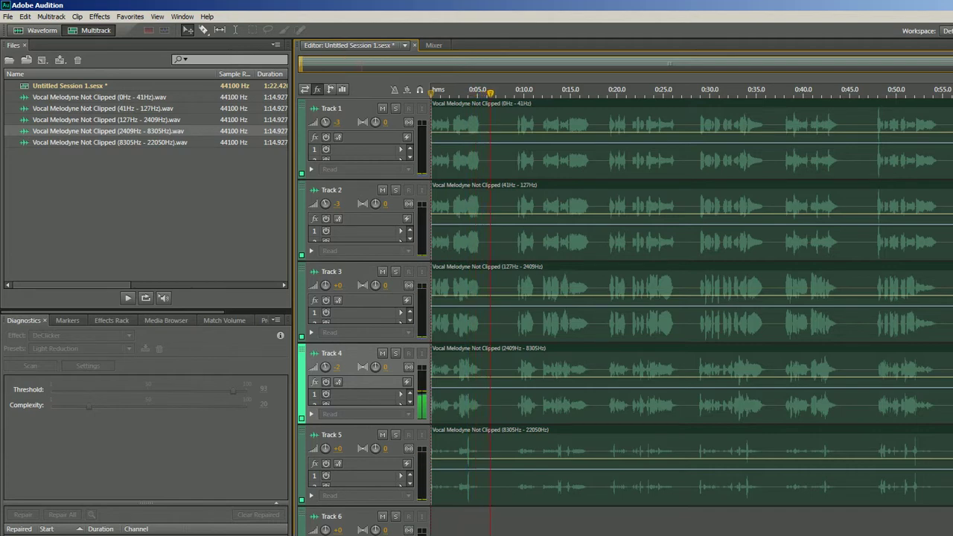
key("space")
key("Home")
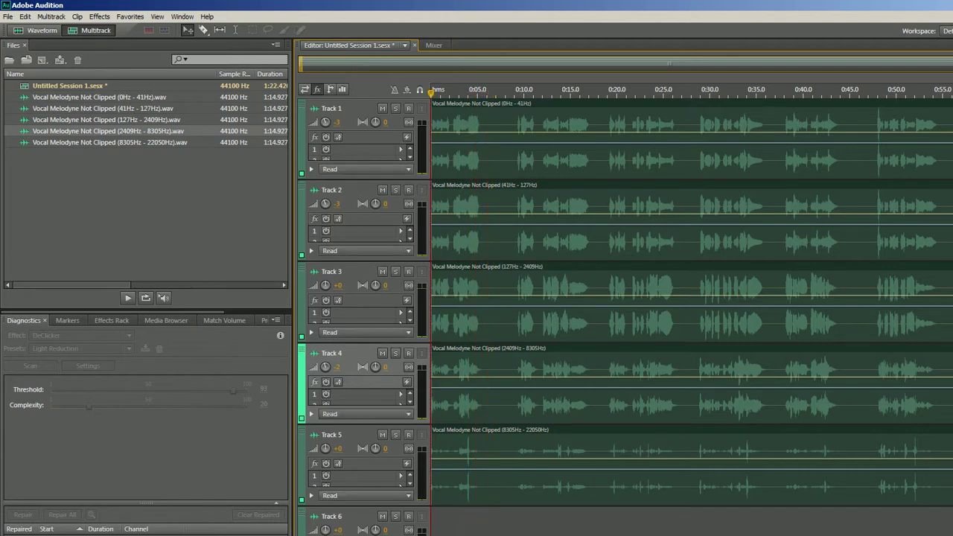